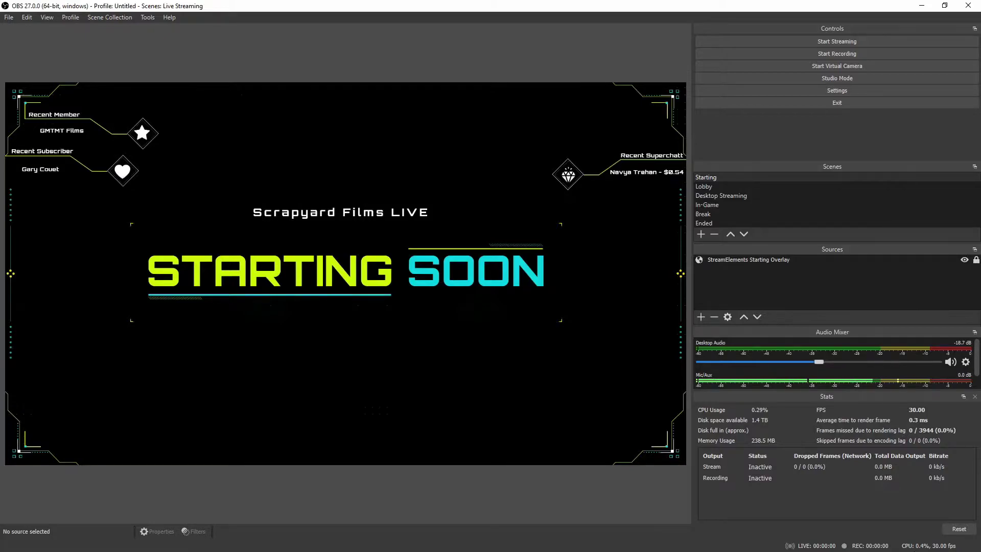
Step: In Video settings, set the base canvas to 1920x1080 and the output resolution to 1280x720
left_click(839, 90)
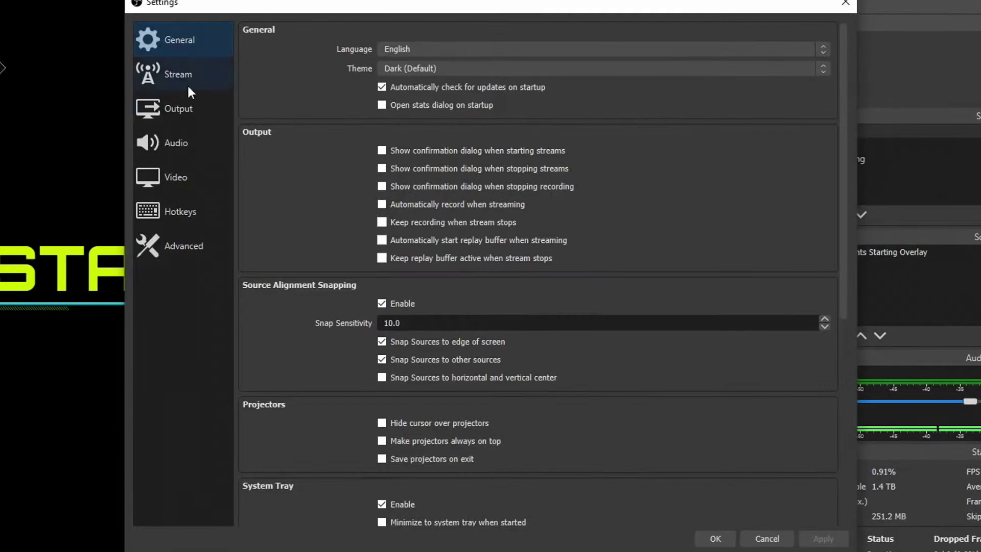
left_click(173, 182)
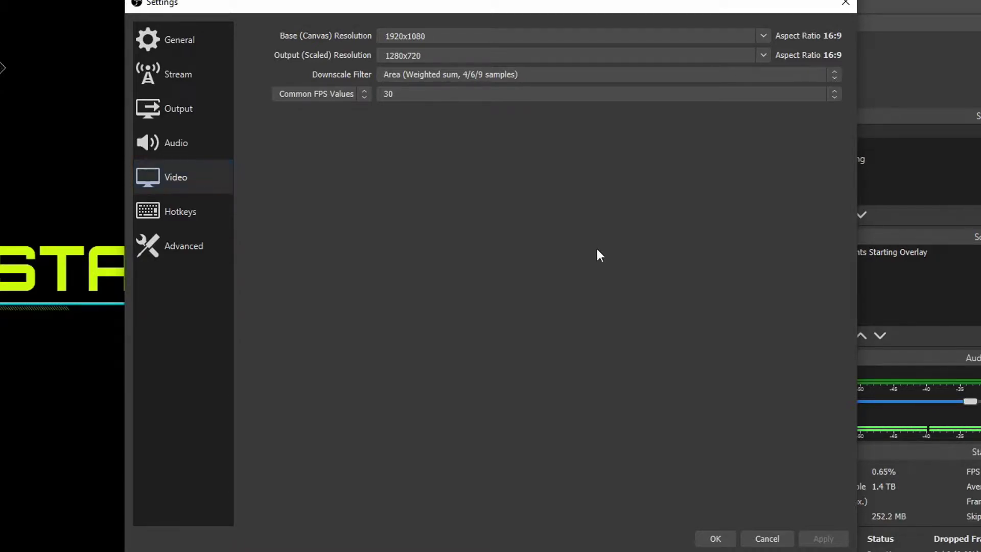
left_click(763, 36)
left_click(435, 48)
double_click(442, 35)
left_click(439, 36)
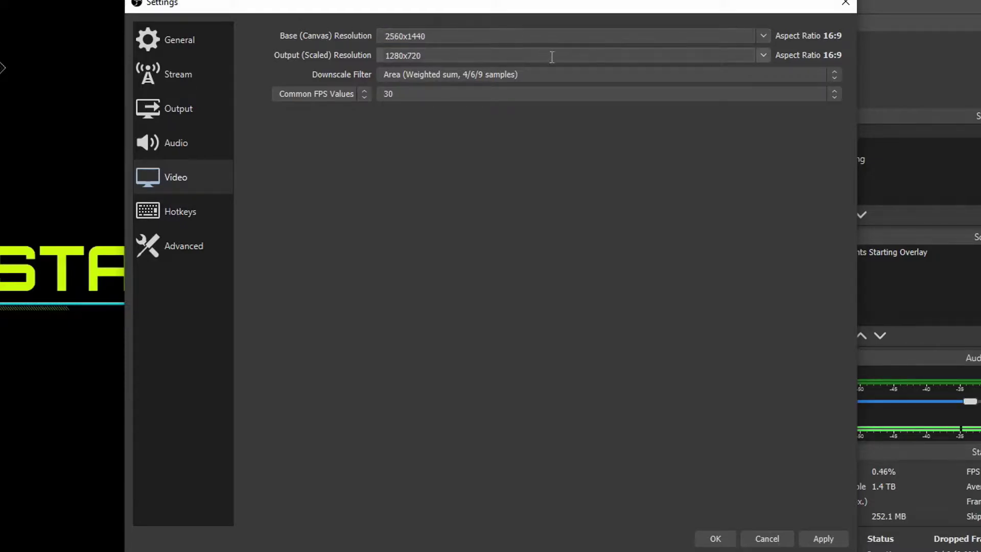
left_click(762, 54)
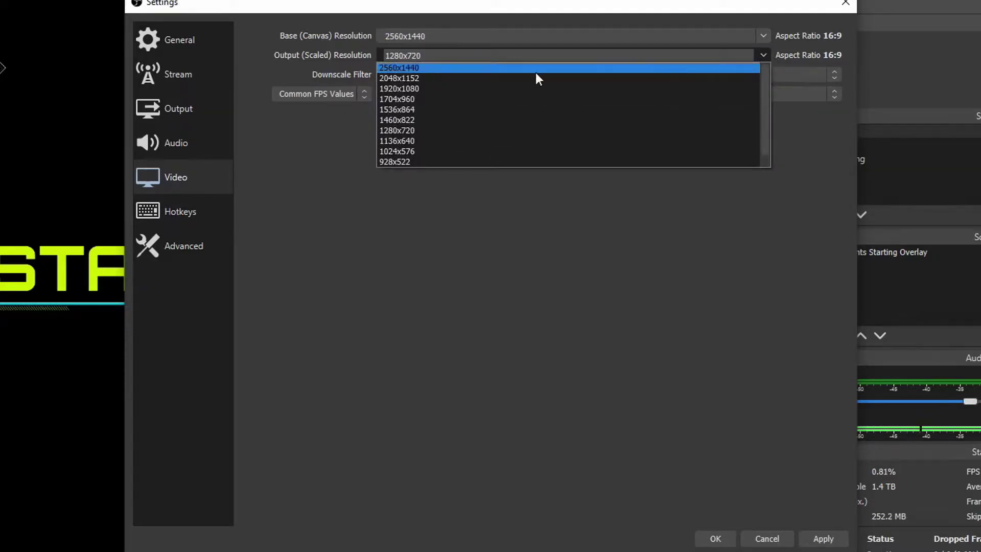
left_click(436, 89)
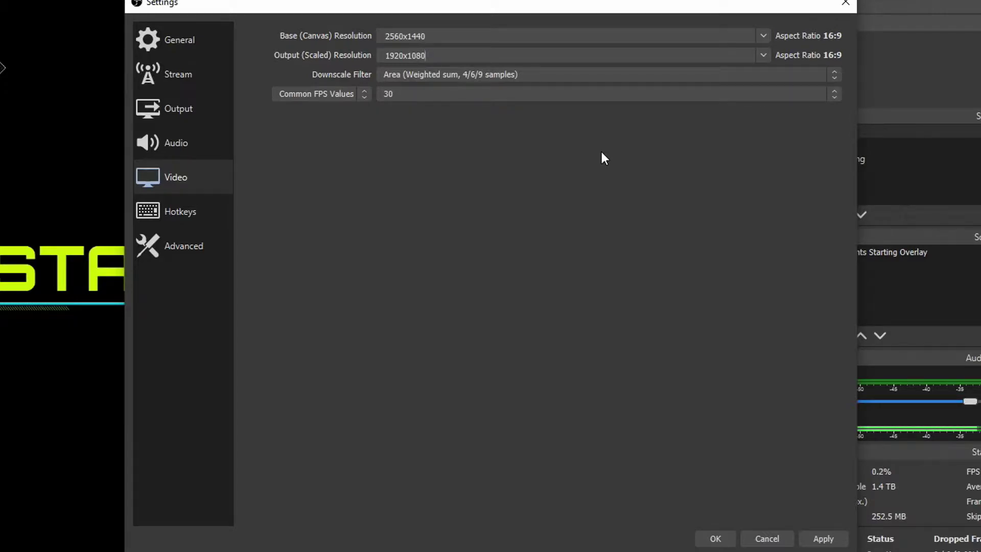
left_click(762, 36)
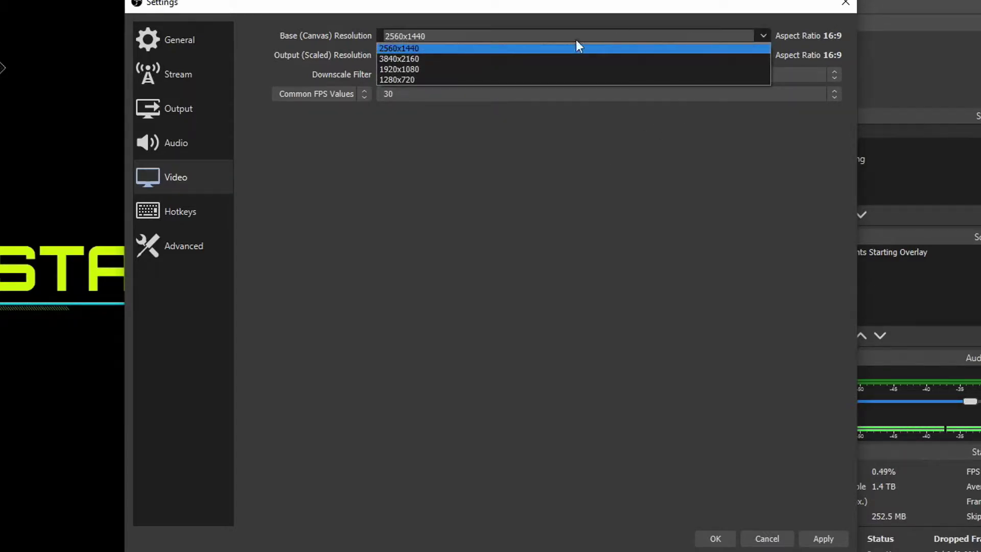
left_click(407, 67)
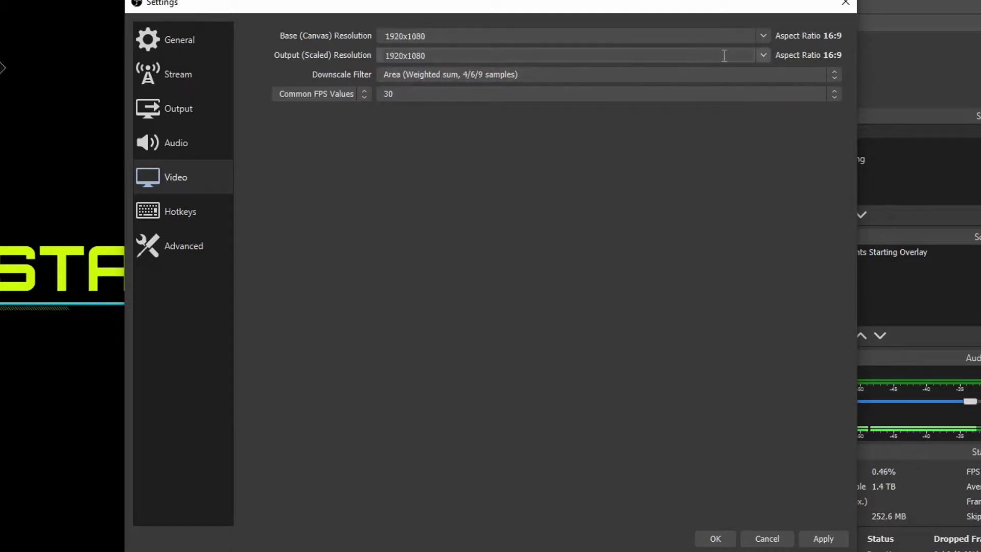
left_click(764, 55)
left_click(491, 100)
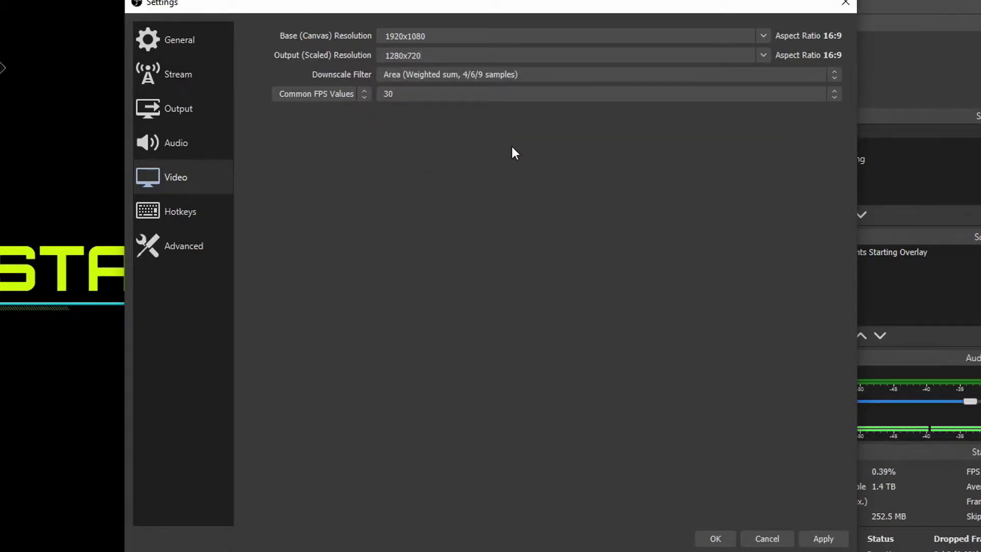
Step: Leave the downscale filter on Area (Weighted sum)
left_click(510, 75)
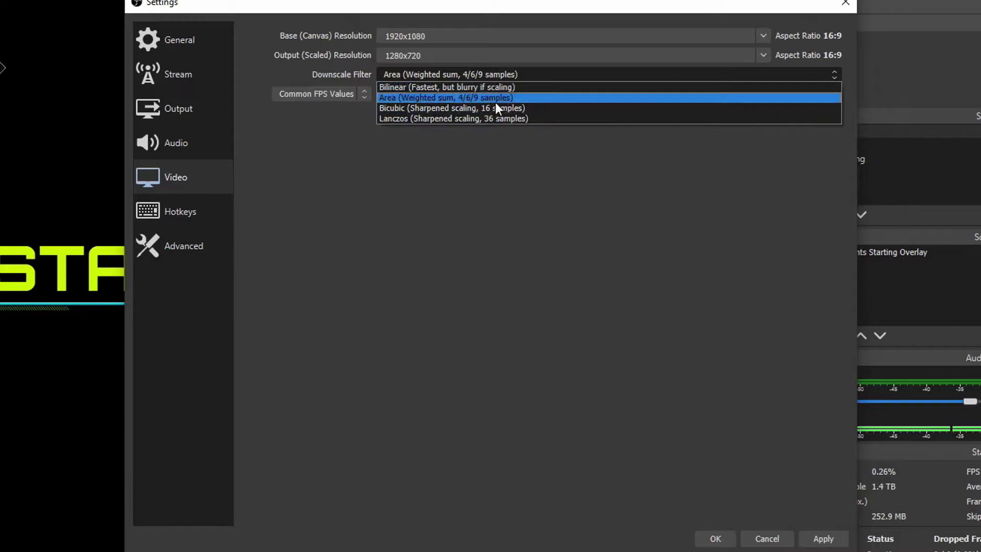
left_click(476, 97)
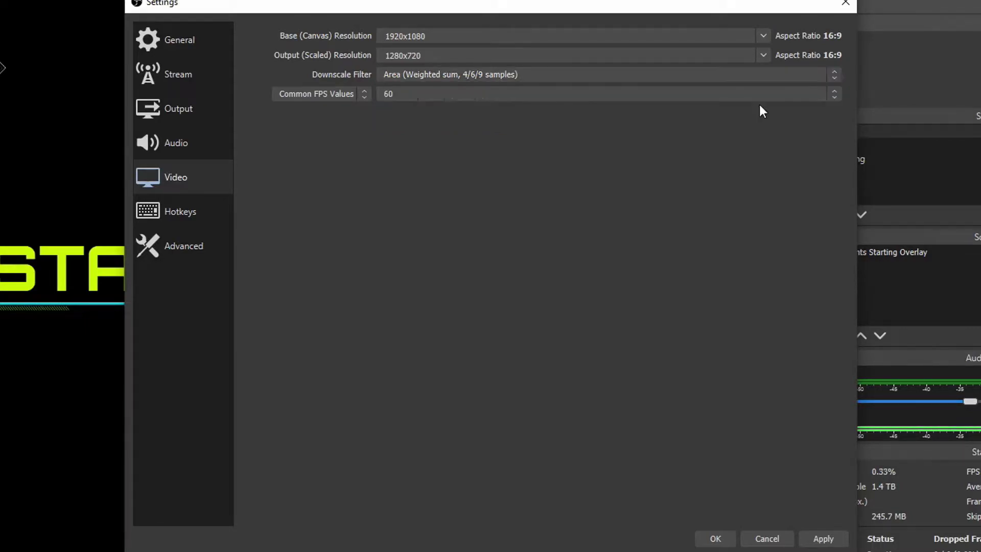
Step: Change Common FPS Values to 30, after briefly trying 48
left_click(833, 94)
left_click(834, 95)
left_click(835, 96)
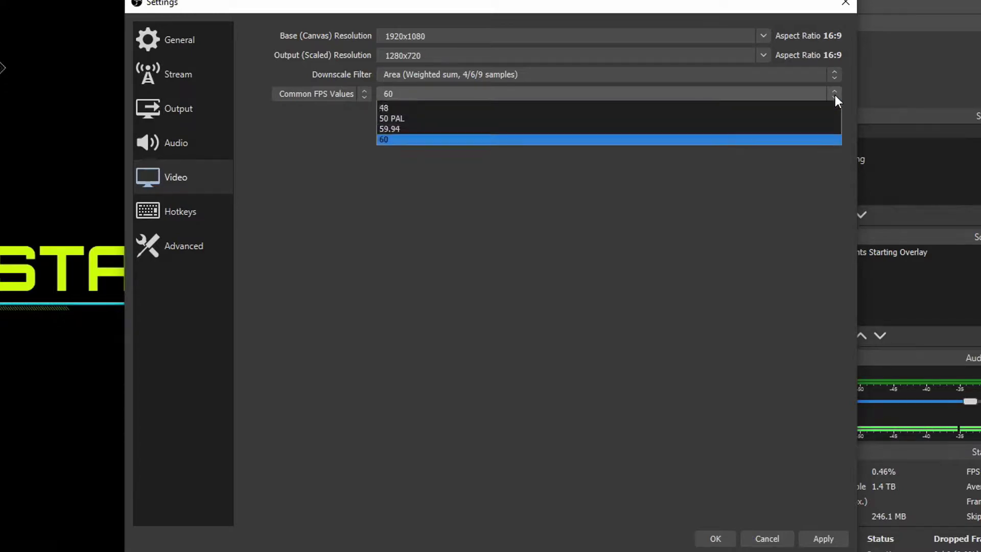
left_click(514, 176)
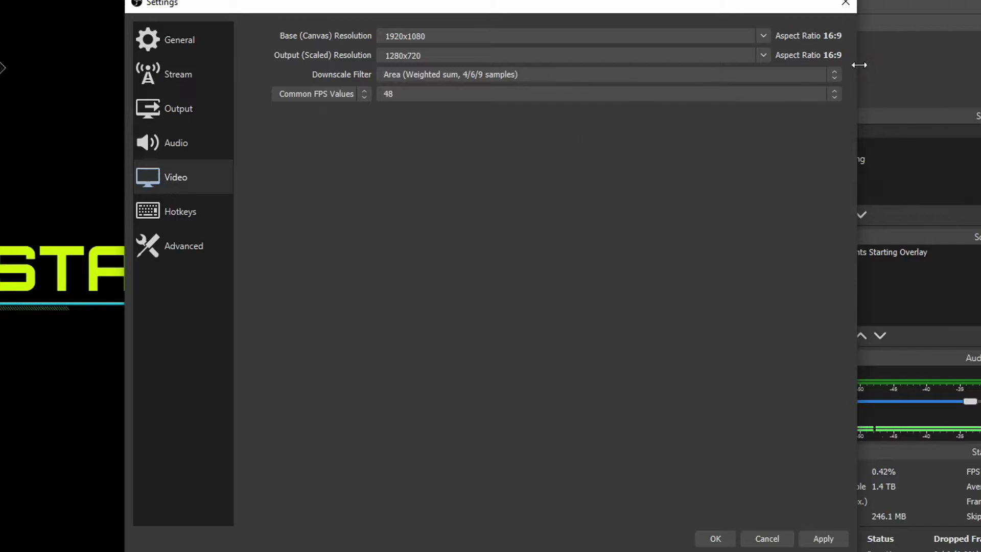
left_click(833, 97)
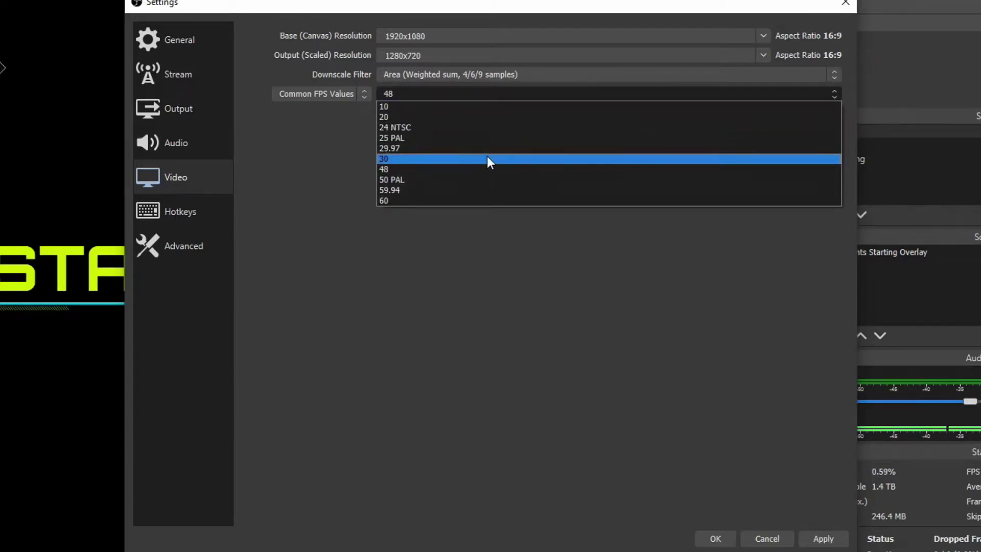
left_click(485, 160)
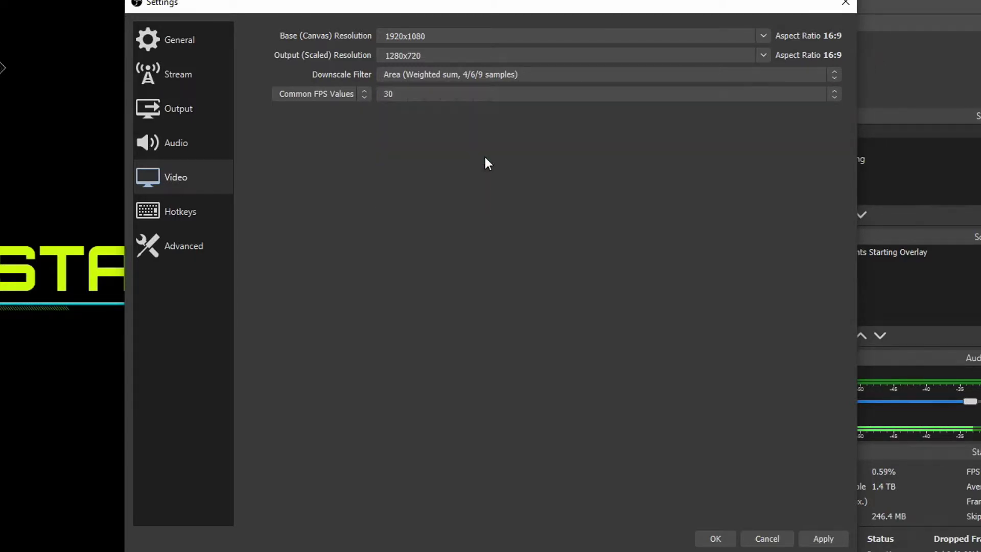
left_click(778, 97)
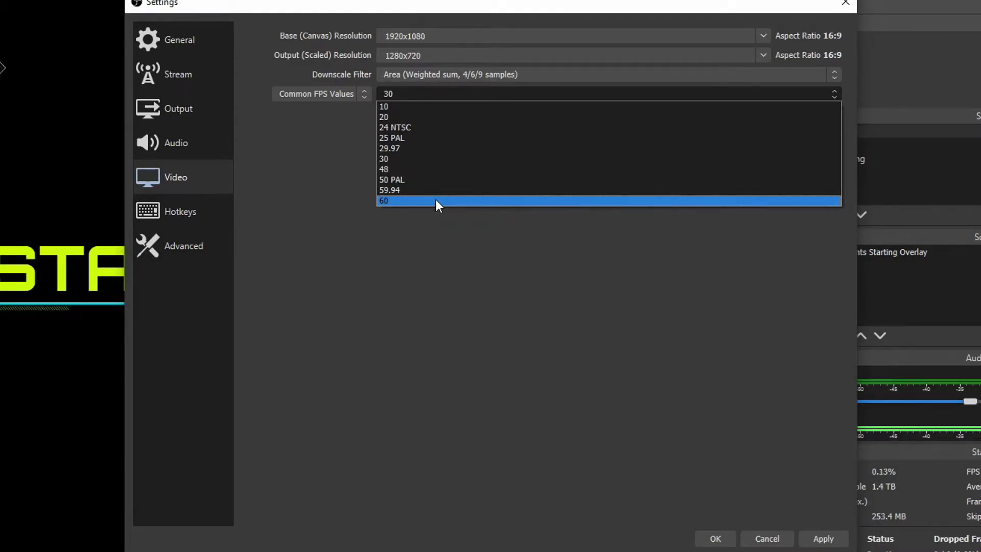
left_click(412, 163)
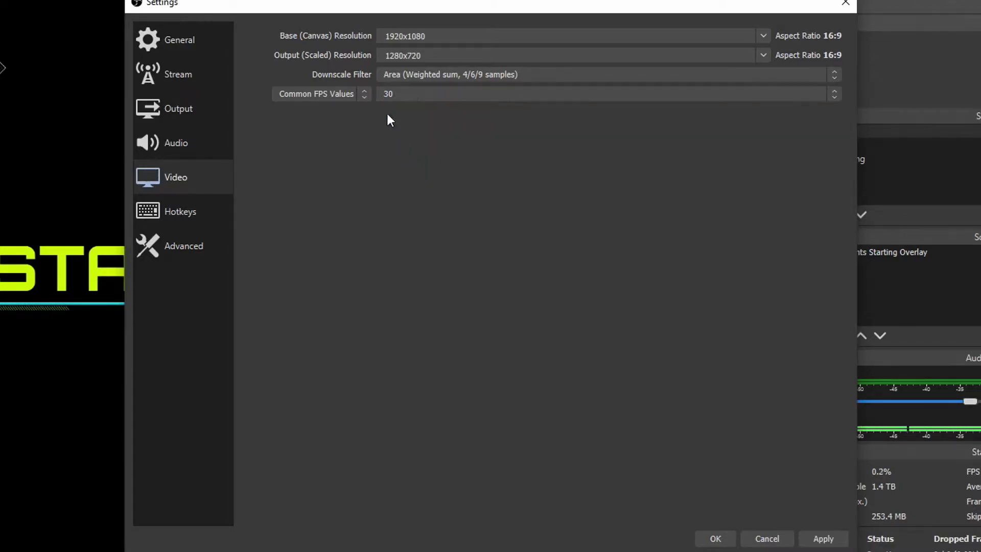
Step: Apply the video changes and set the Output recording type to Standard
left_click(820, 540)
left_click(182, 109)
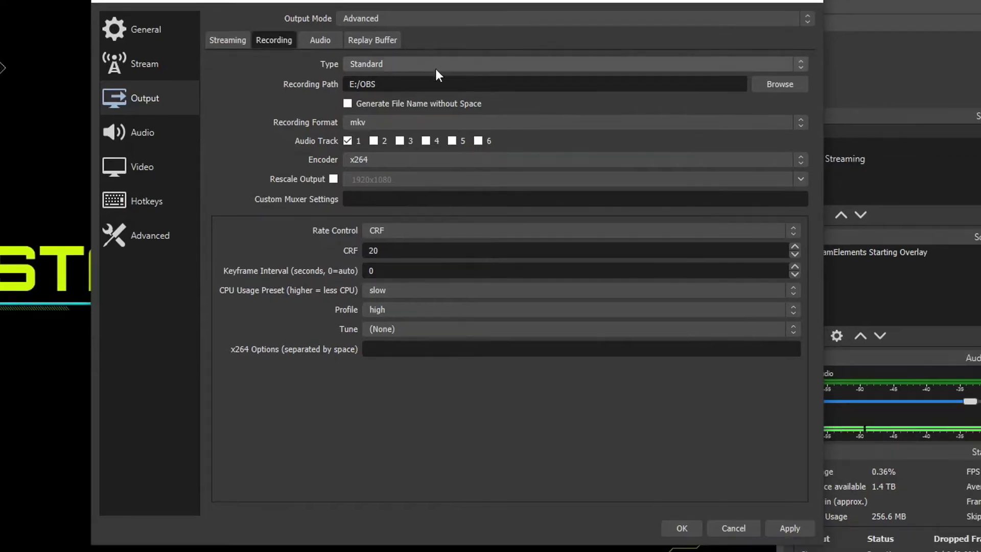
left_click(475, 77)
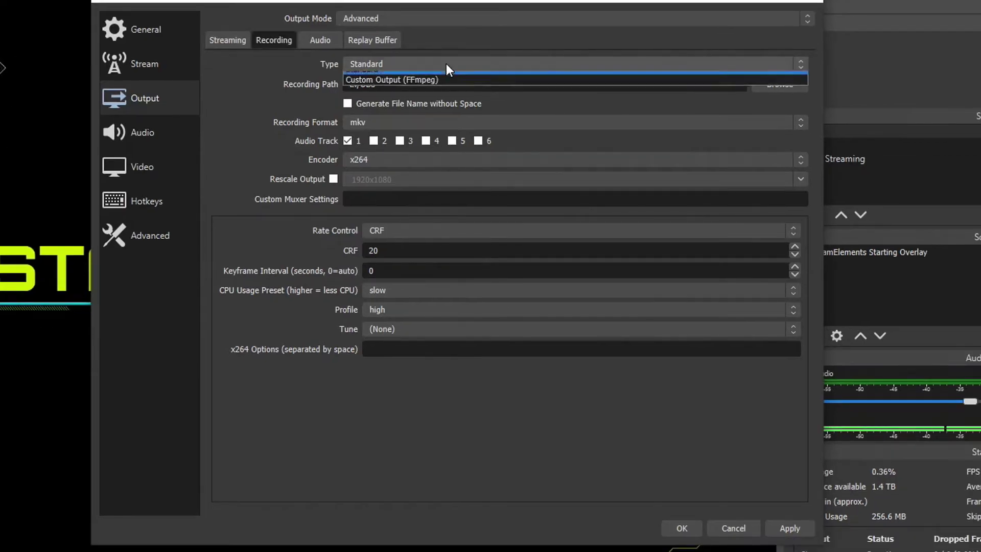
left_click(406, 84)
left_click(407, 63)
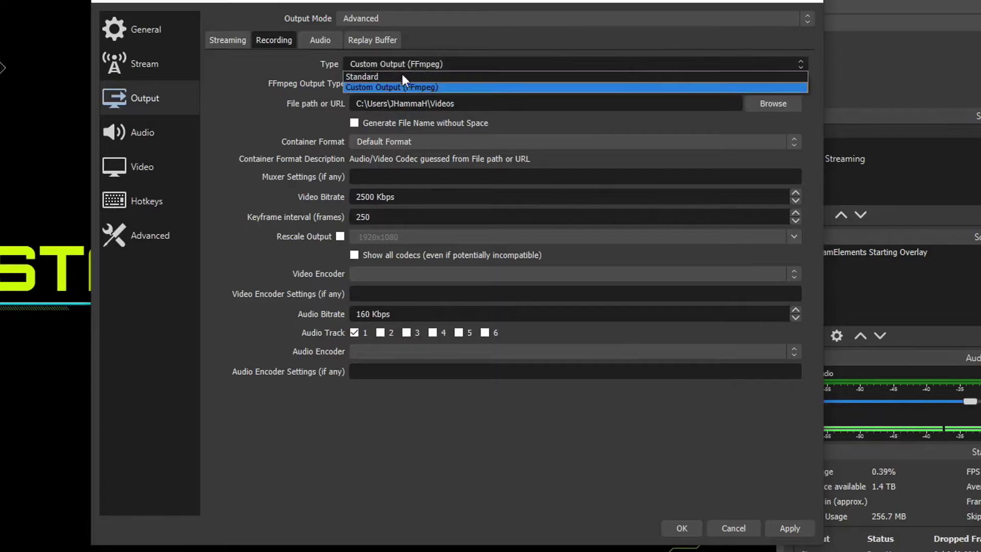
left_click(403, 77)
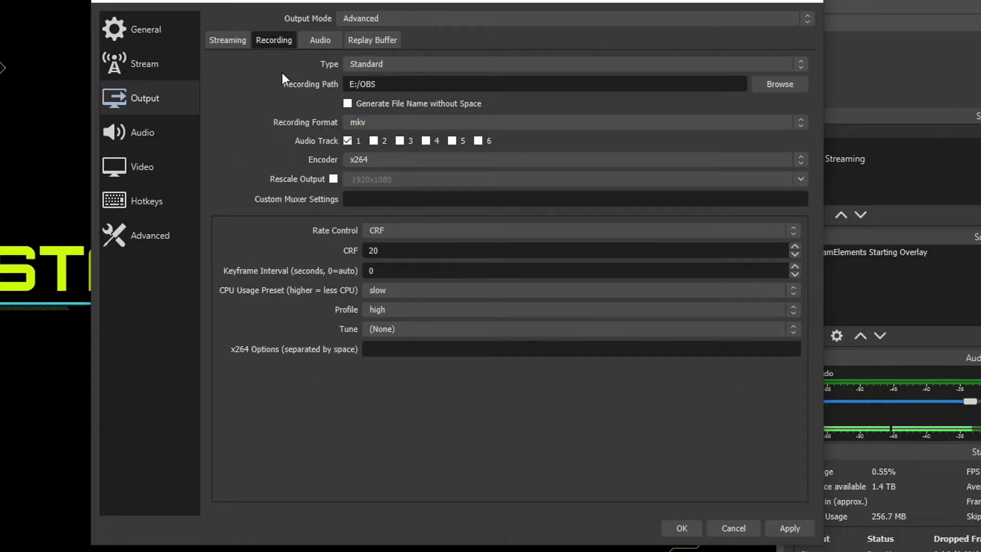
Step: Keep the E:/OBS recording path, turn off space-free filenames, and keep mkv format
triple_click(424, 86)
left_click(475, 80)
left_click(347, 104)
left_click(388, 124)
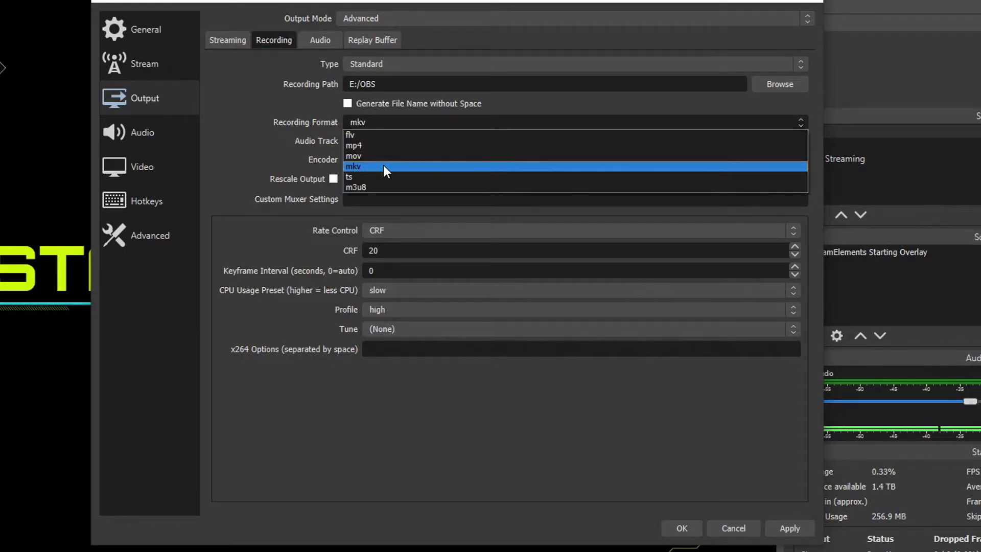
left_click(384, 165)
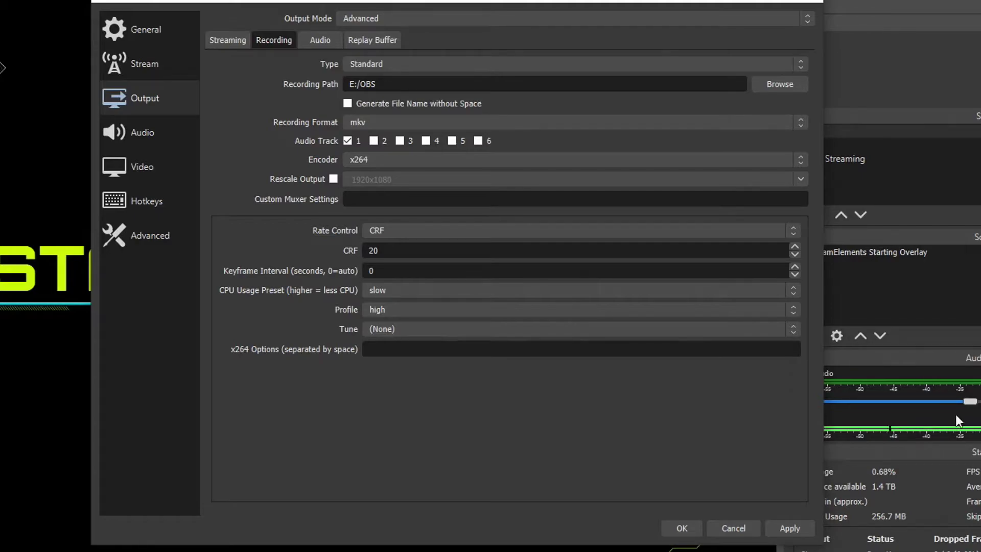
left_click(364, 158)
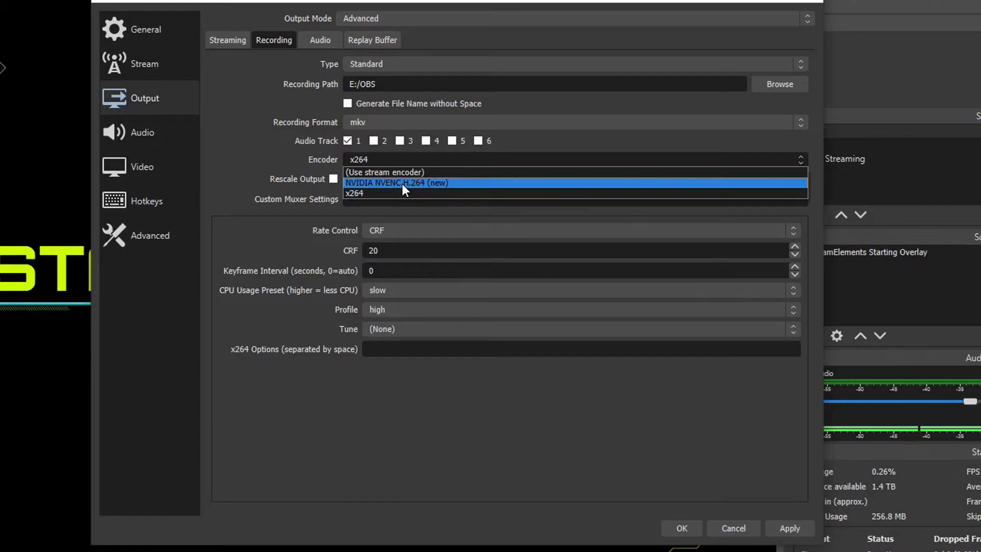
Step: Choose NVIDIA NVENC H.264 (new) as the recording encoder
left_click(396, 183)
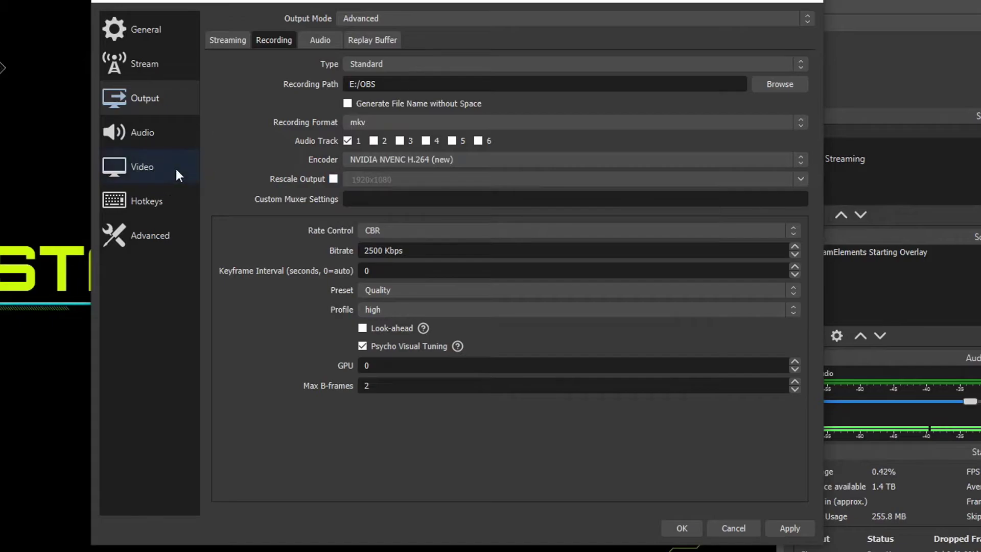
left_click(367, 199)
Step: Switch rate control to CQP and enter 15 as the CQ Level
left_click(404, 231)
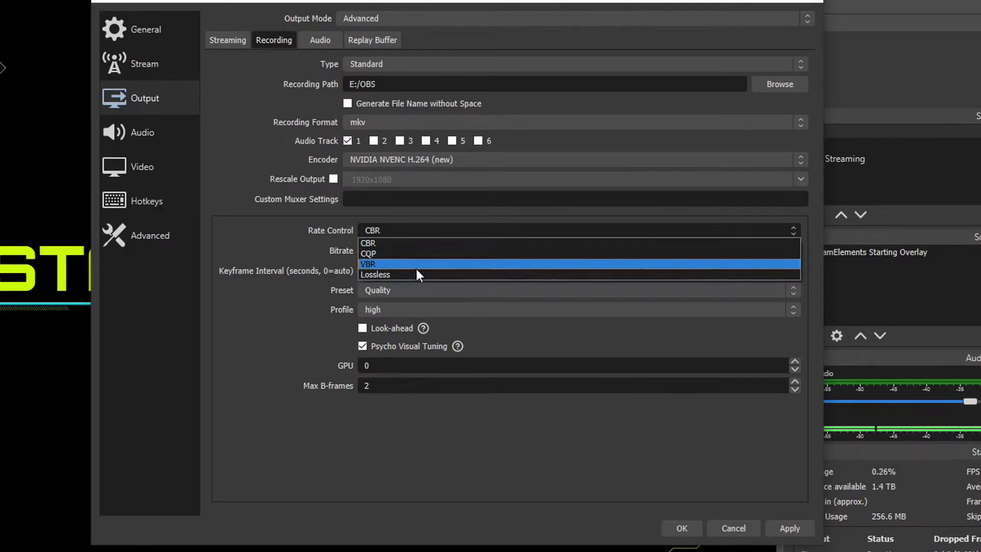
left_click(391, 253)
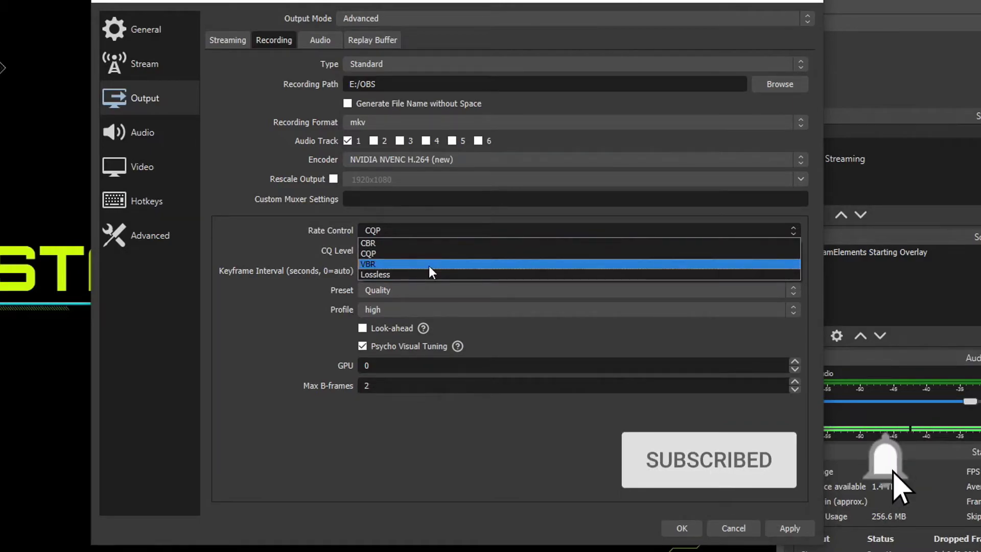
left_click(377, 252)
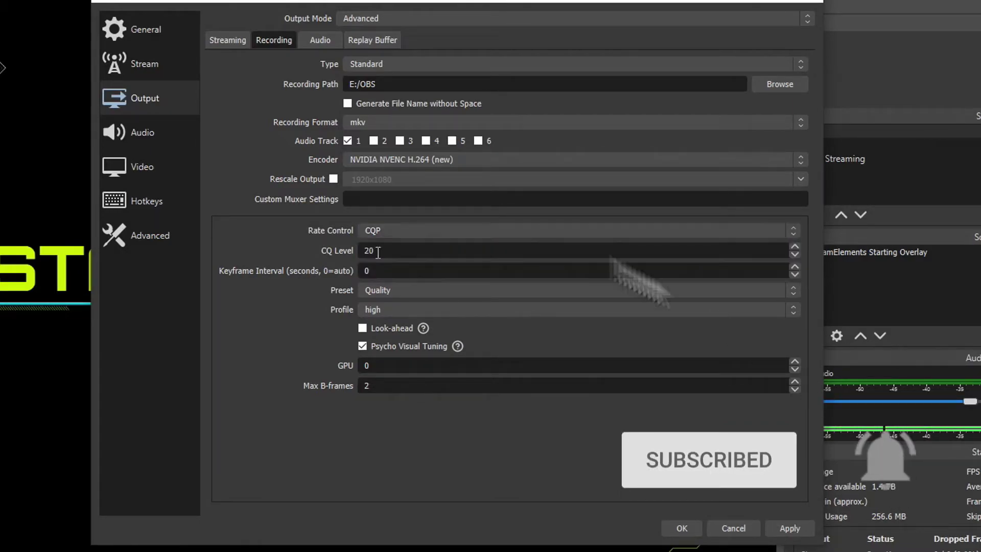
left_click_drag(396, 251, 365, 254)
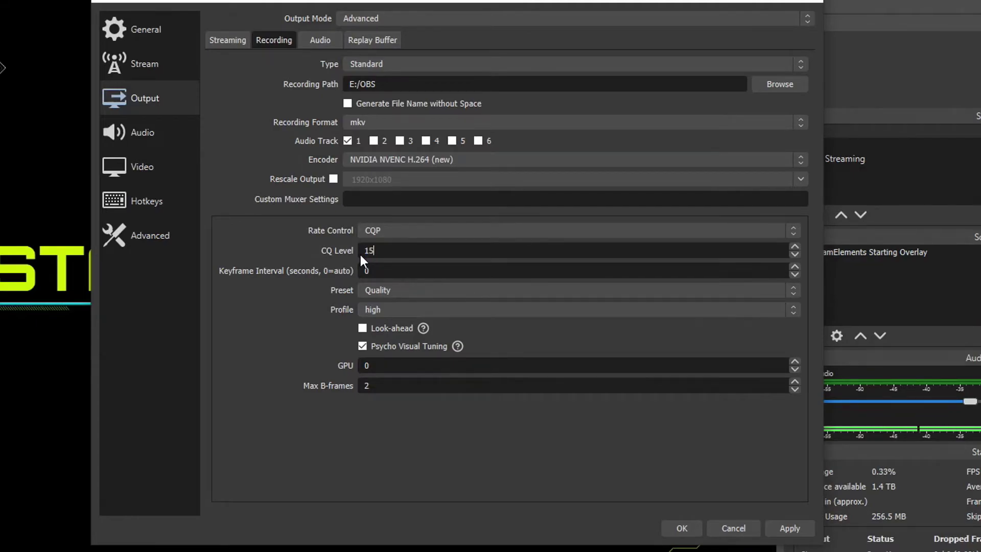
key("BackSpace")
key("BackSpace")
type("25")
key("ctrl+a")
type("15")
key("BackSpace")
key("BackSpace")
type("20")
key("BackSpace")
key("BackSpace")
type("15")
Step: Set the Keyframe Interval to 1
left_click(443, 266)
left_click_drag(388, 274, 356, 276)
left_click(367, 275)
key("BackSpace")
type("2")
key("BackSpace")
type("1")
Step: Keep Quality as the encoder preset
left_click(416, 286)
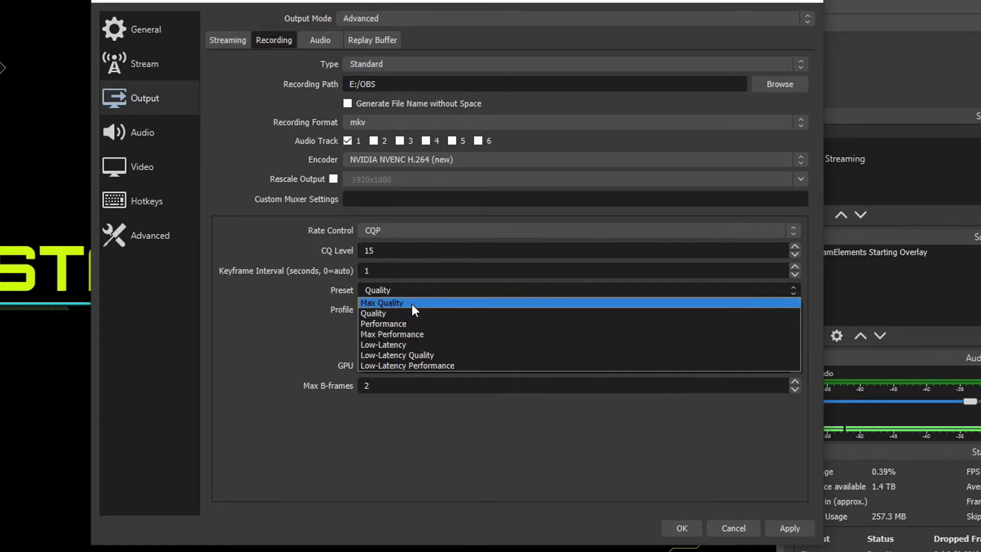
left_click(397, 312)
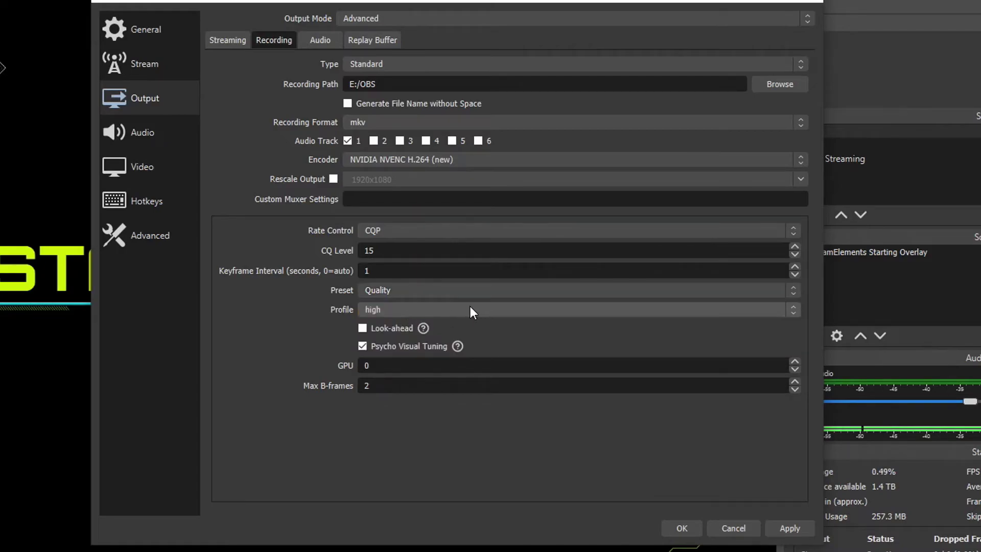
left_click(378, 309)
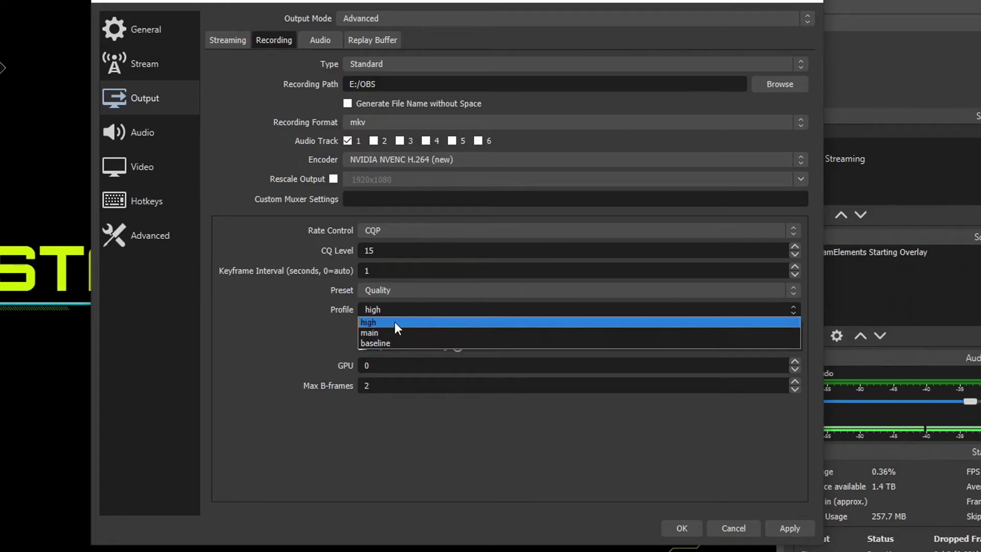
Step: Keep the high profile and enable Look-ahead
left_click(394, 322)
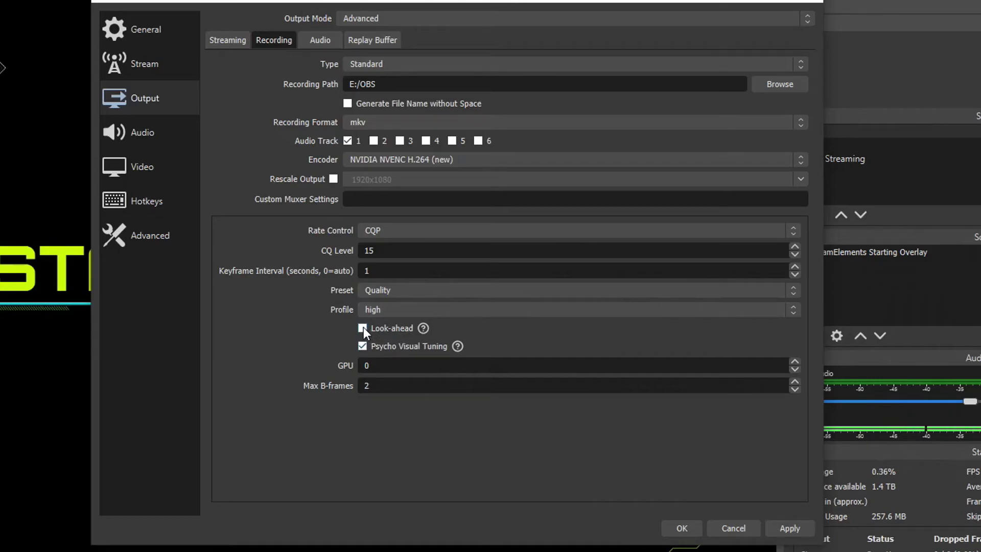
mouse_move(424, 326)
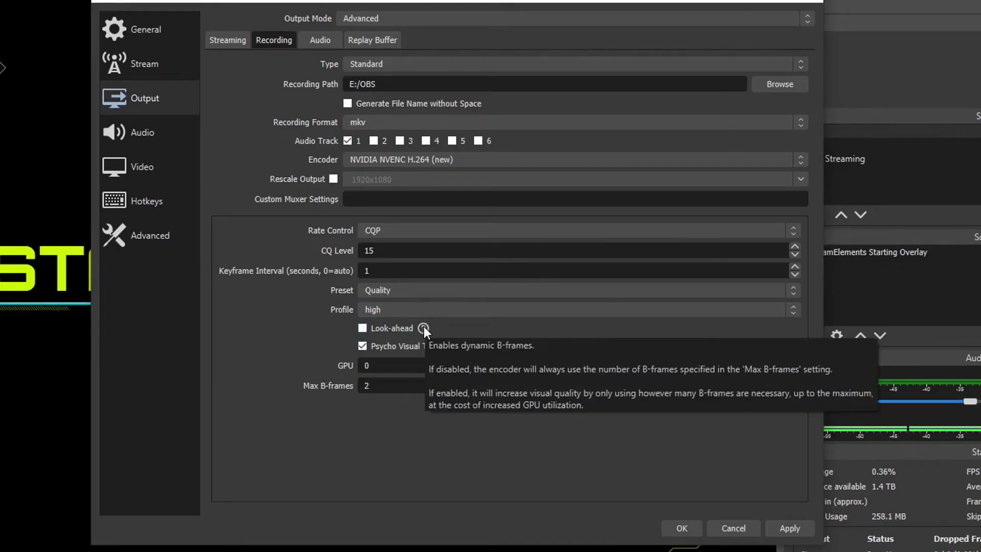
left_click(422, 326)
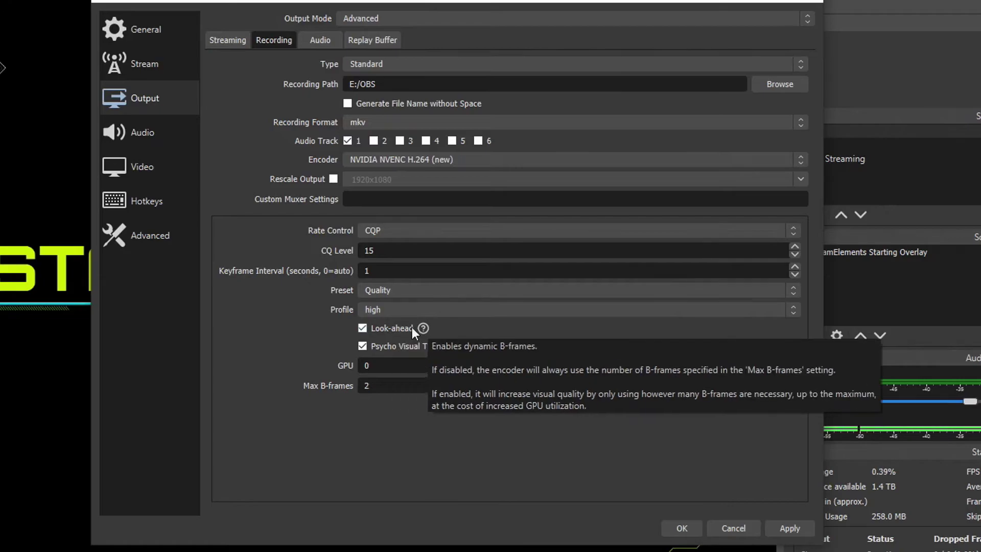
Step: Leave GPU at 0 and Max B-frames at 2
mouse_move(443, 347)
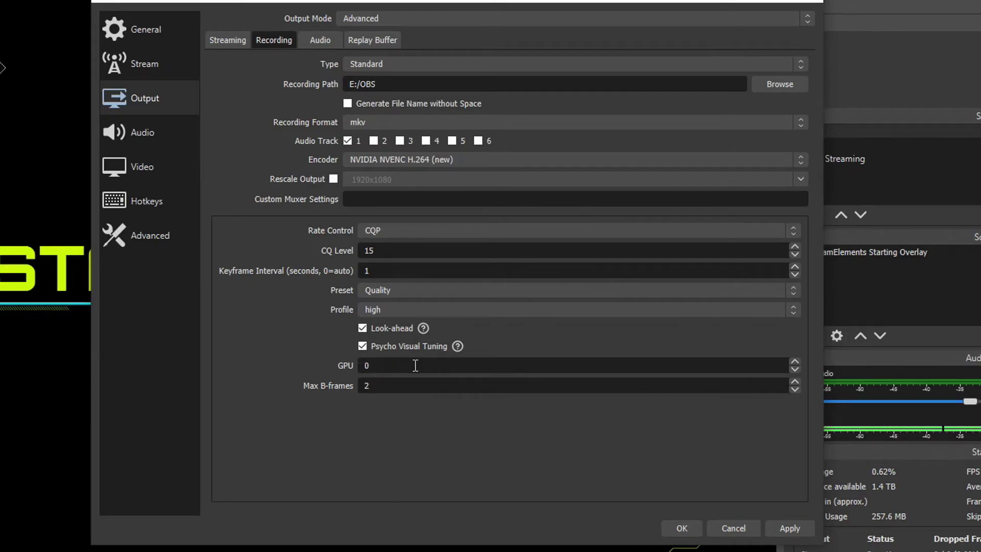
double_click(394, 364)
left_click_drag(385, 373, 339, 366)
type("0")
left_click_drag(372, 364, 323, 366)
double_click(385, 382)
left_click(385, 382)
left_click_drag(389, 386, 332, 385)
left_click(367, 383)
Step: On the Advanced page, tick 'Automatically remux to mp4' under Recording
left_click(139, 234)
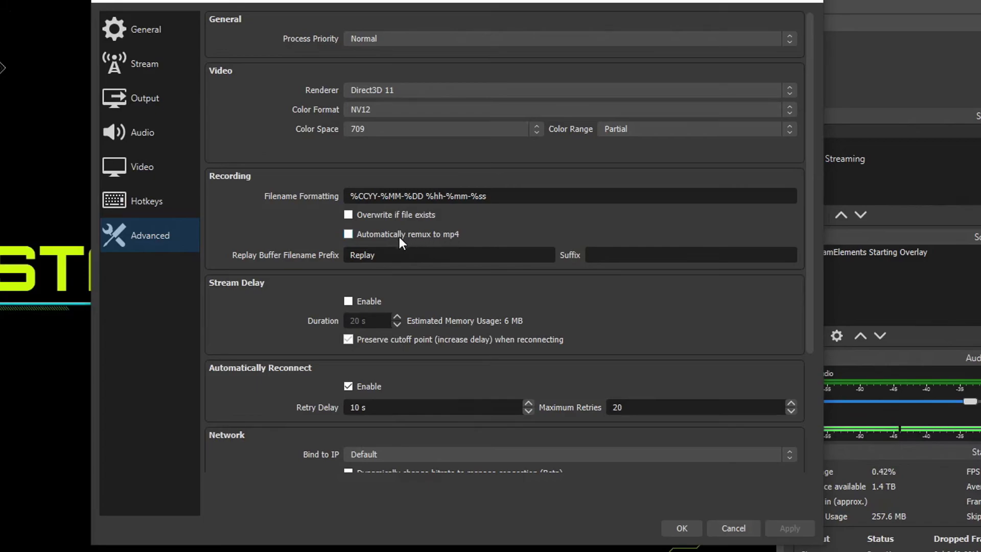
left_click(349, 235)
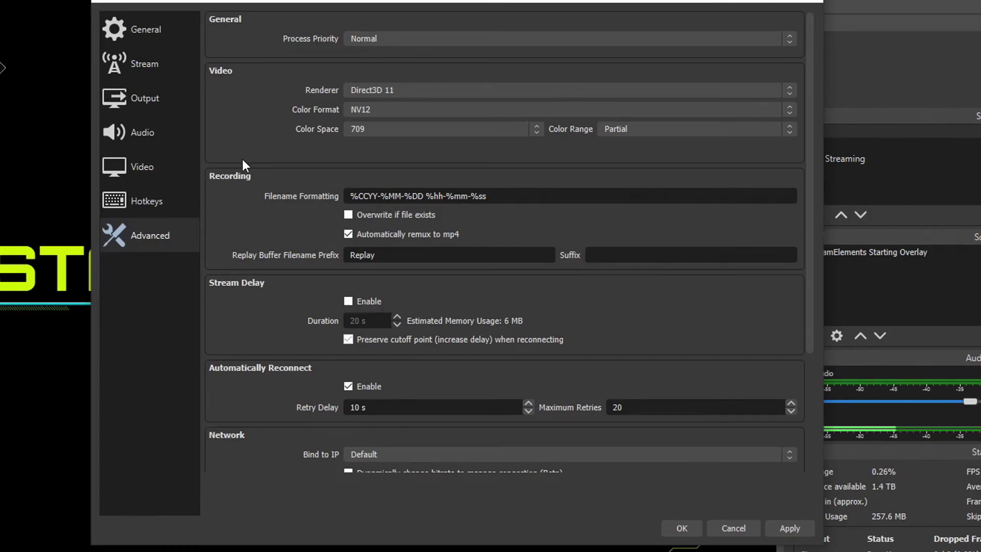
Step: Apply the settings so the MKV, NVENC CQP 15 and mp4 remux configuration is saved
left_click(789, 528)
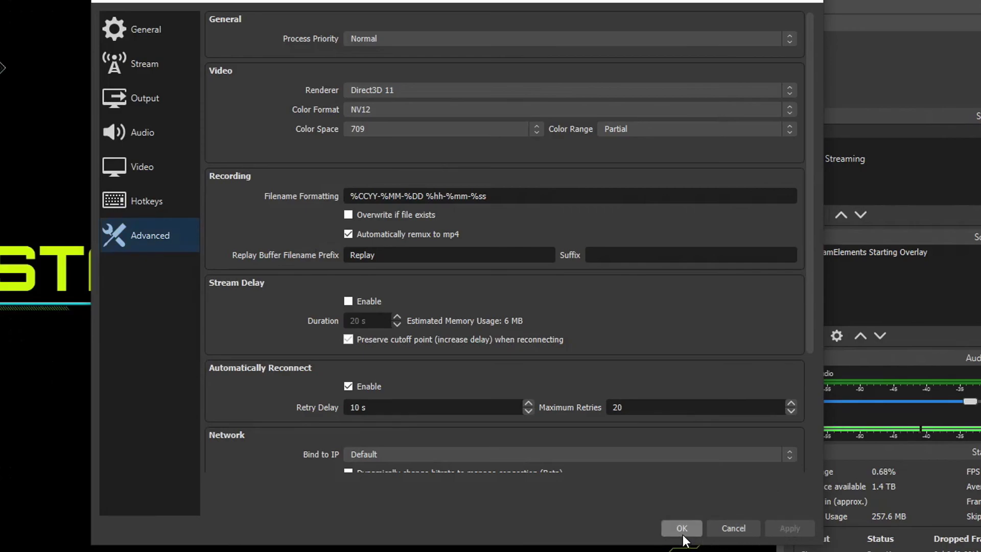